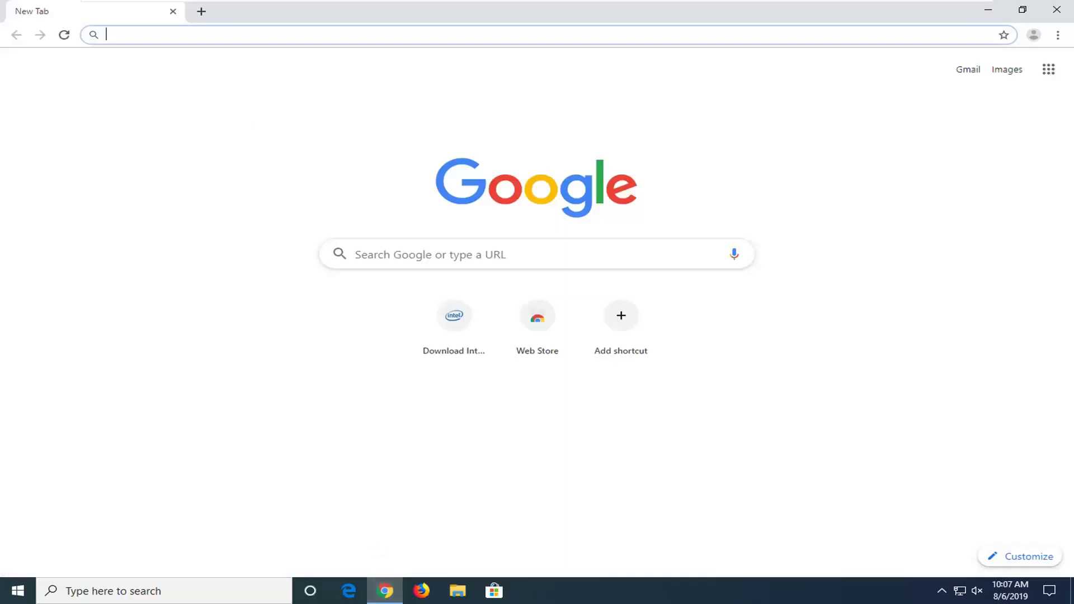
Download sp71714.exe from the pasted HP softpaq FTP address in Chrome.
{"action": "key", "text": "ctrl+v"}
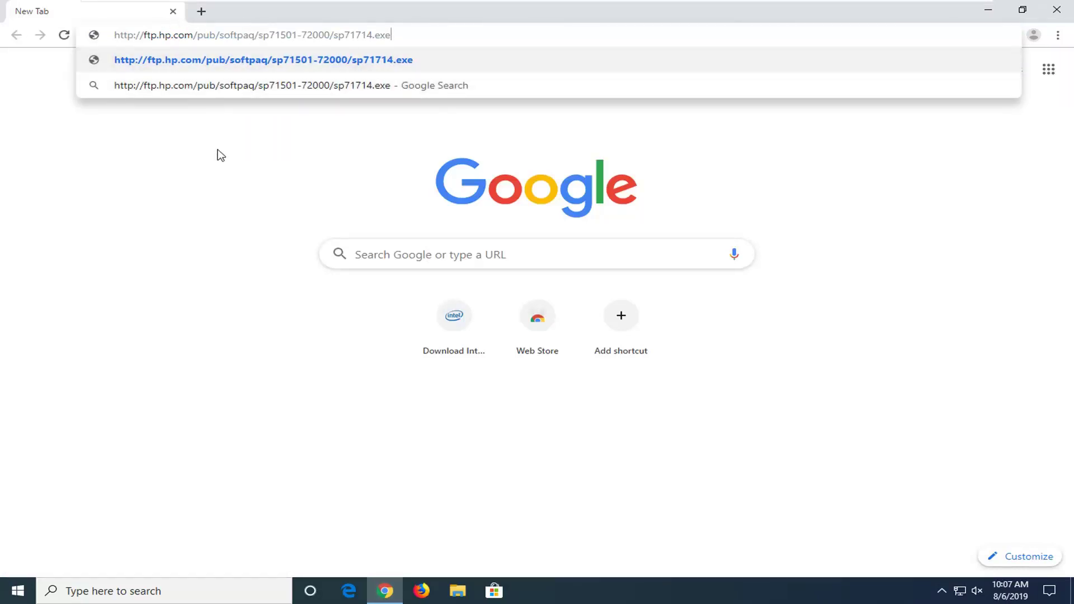
{"action": "key", "text": "Return"}
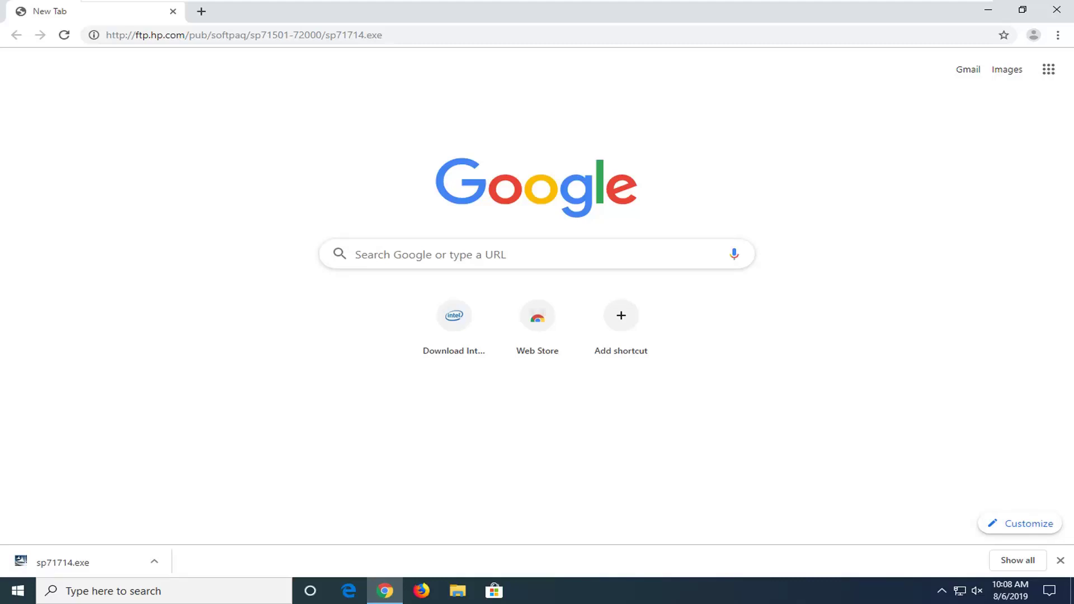
Run the sp71714.exe DriveGuard setup, accepting the license, then exit after the system-not-supported error.
{"action": "left_click", "coordinate": [66, 562]}
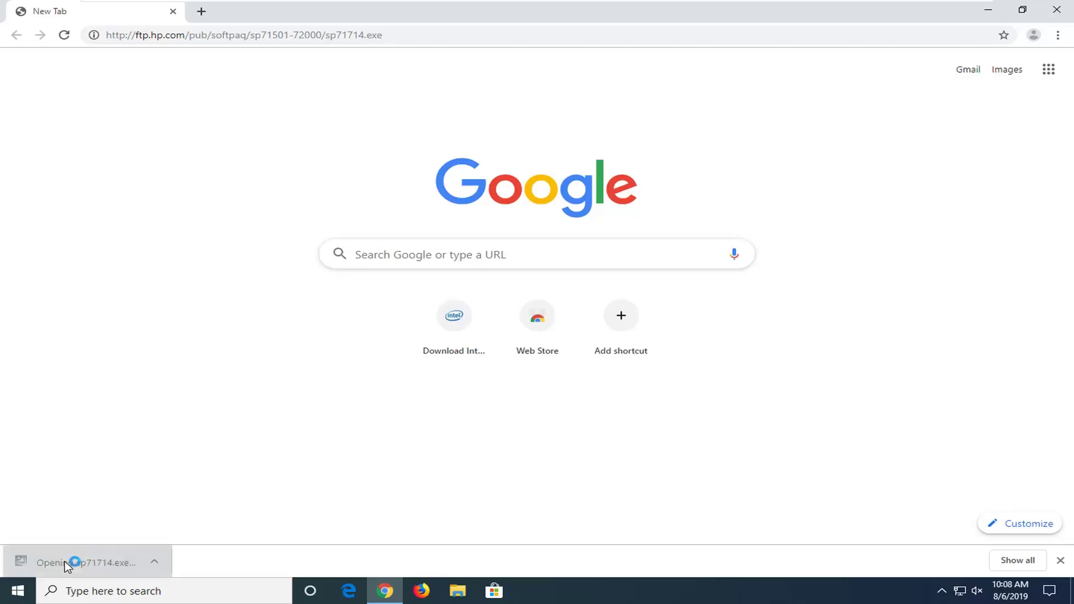
{"action": "left_click", "coordinate": [987, 10]}
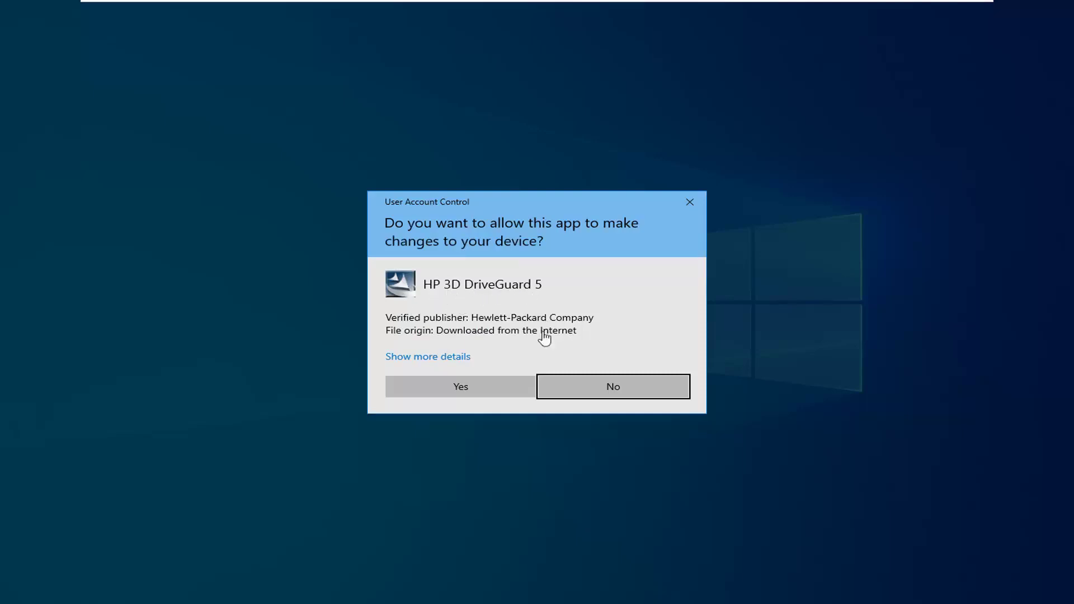
{"action": "left_click", "coordinate": [458, 386]}
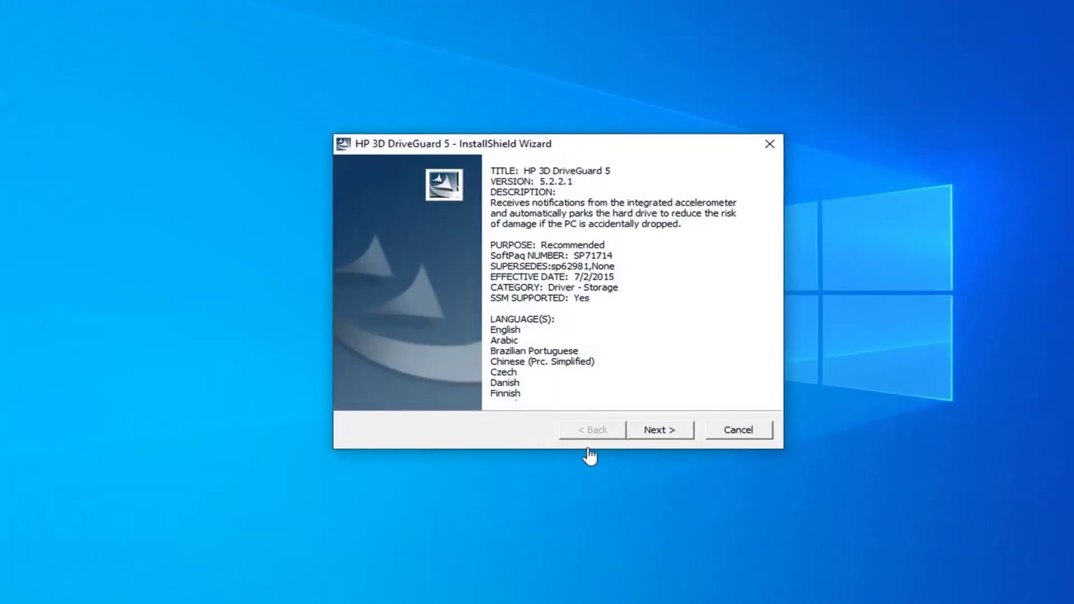
{"action": "left_click", "coordinate": [658, 437]}
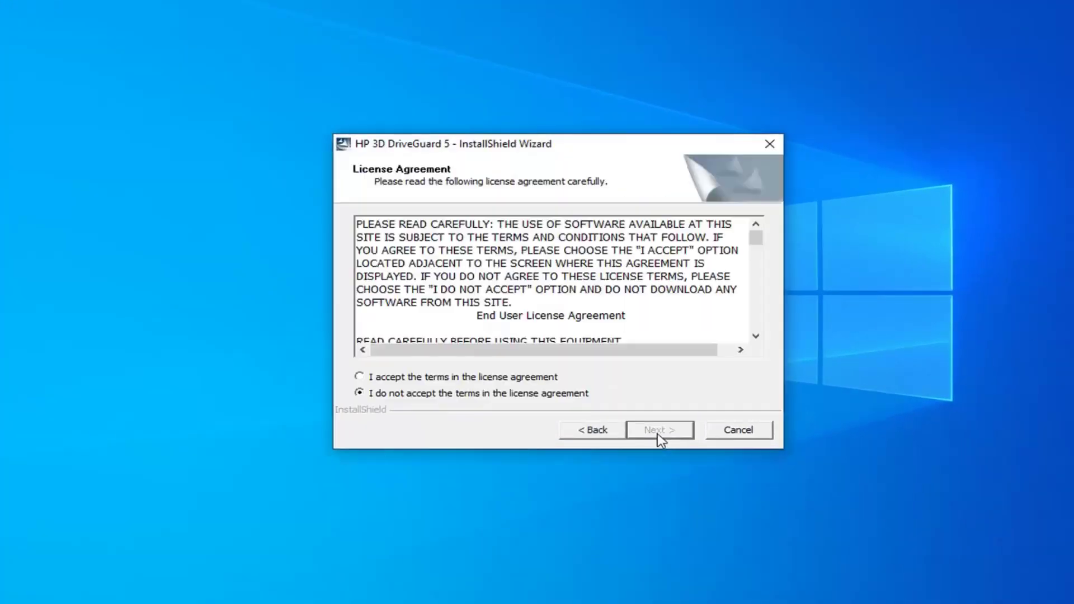
{"action": "left_click", "coordinate": [359, 377]}
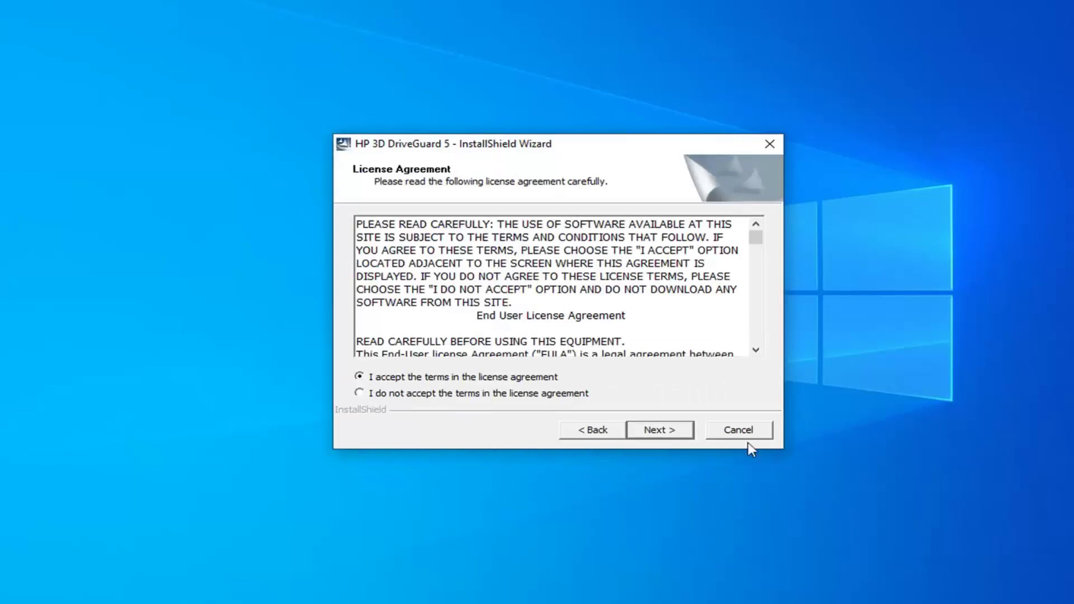
{"action": "left_click", "coordinate": [665, 436]}
{"action": "left_click", "coordinate": [655, 435]}
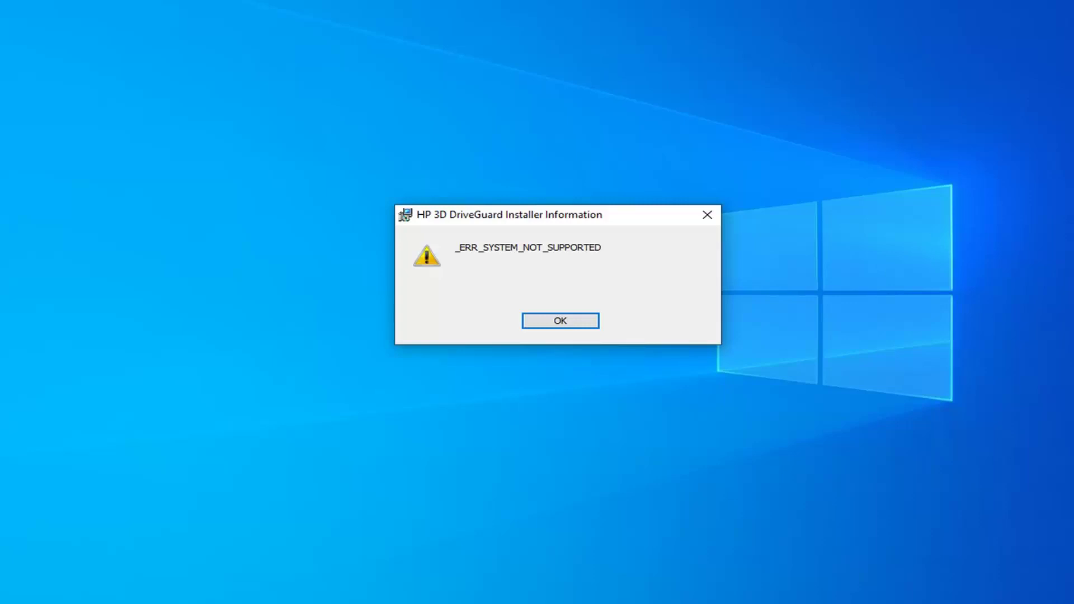
{"action": "left_click", "coordinate": [707, 216]}
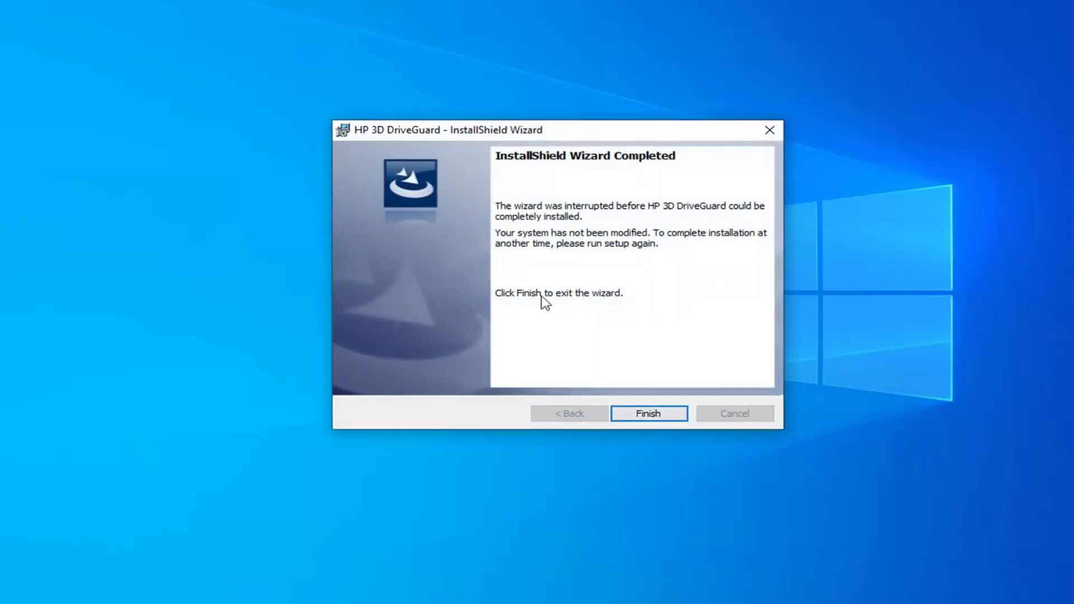
{"action": "left_click", "coordinate": [648, 418]}
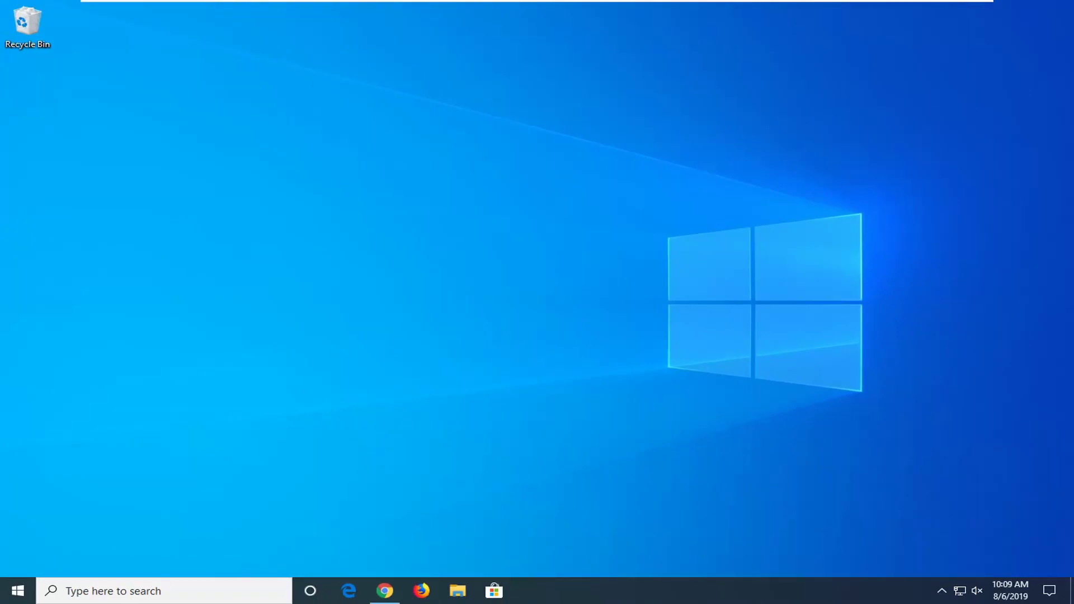
{"action": "left_click", "coordinate": [3, 595]}
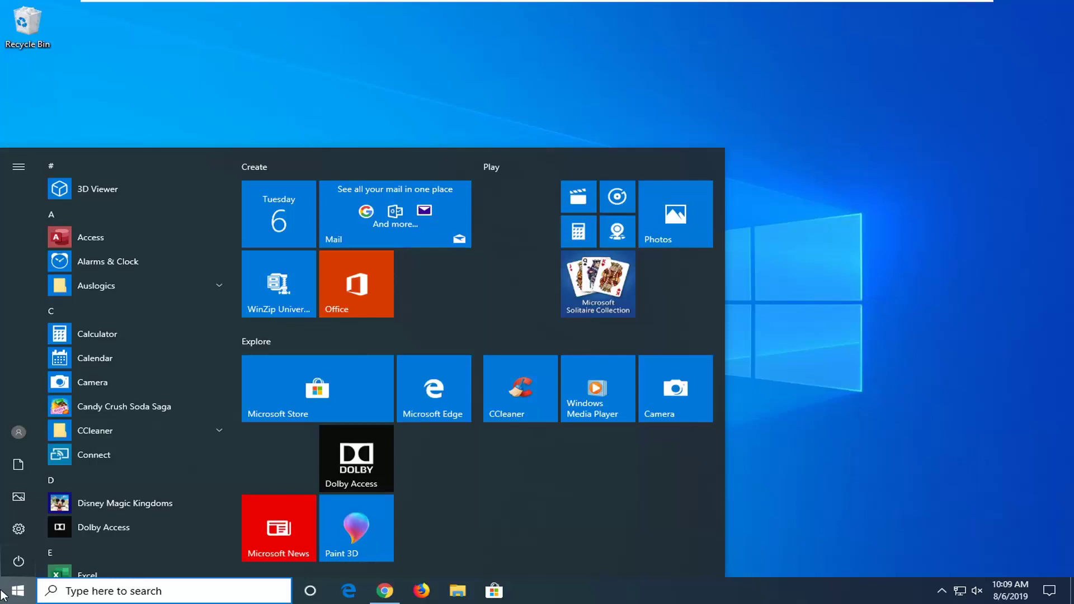
{"action": "type", "text": "control panel"}
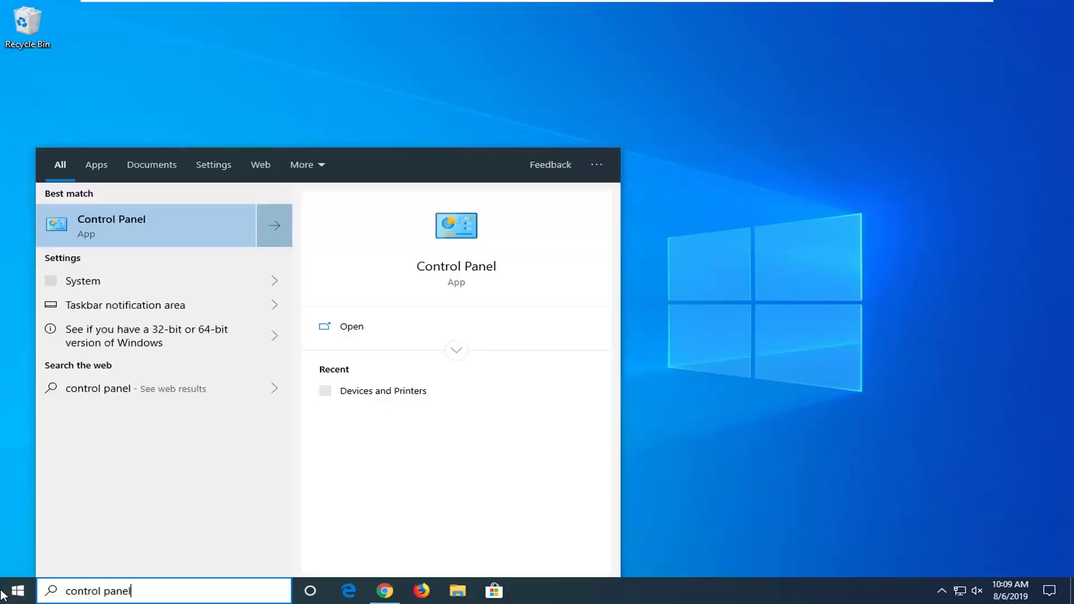
{"action": "left_click", "coordinate": [112, 243]}
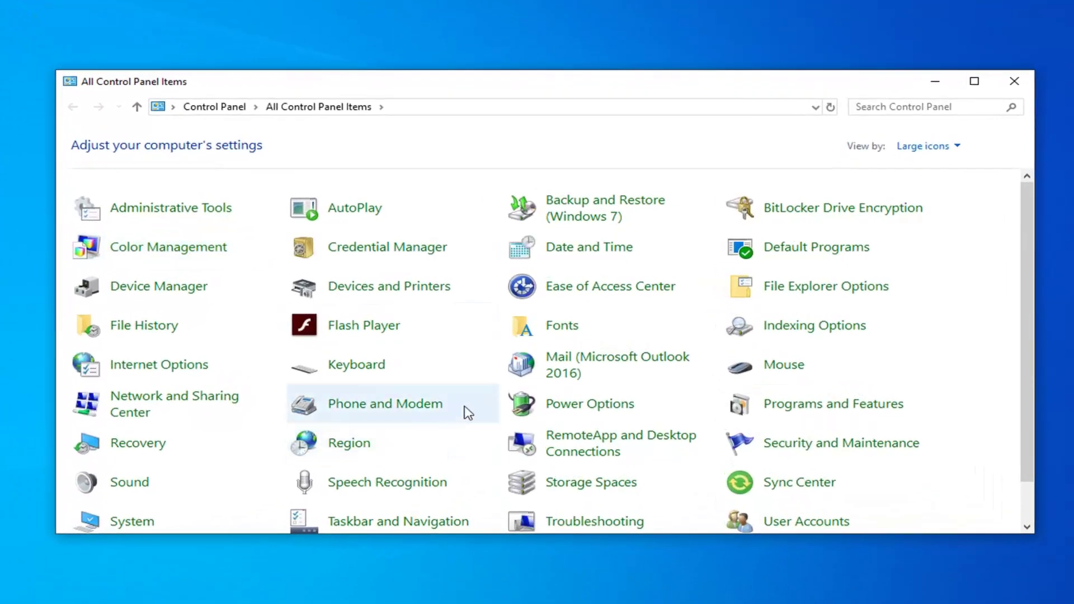
{"action": "left_click", "coordinate": [923, 146]}
{"action": "left_click", "coordinate": [921, 144]}
{"action": "left_click", "coordinate": [920, 146]}
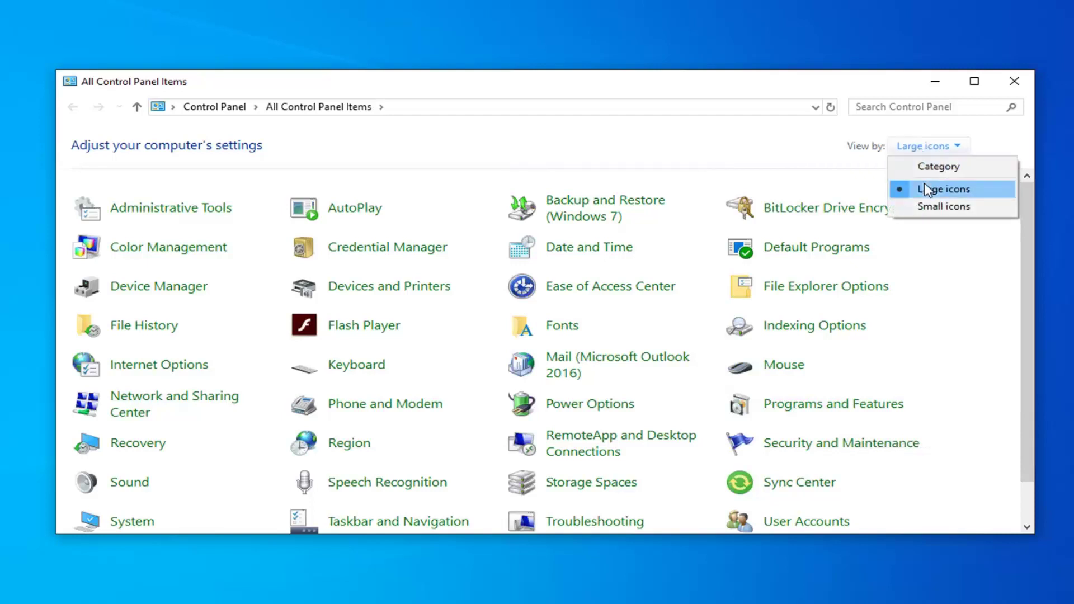
{"action": "left_click", "coordinate": [845, 154]}
{"action": "left_click", "coordinate": [777, 404]}
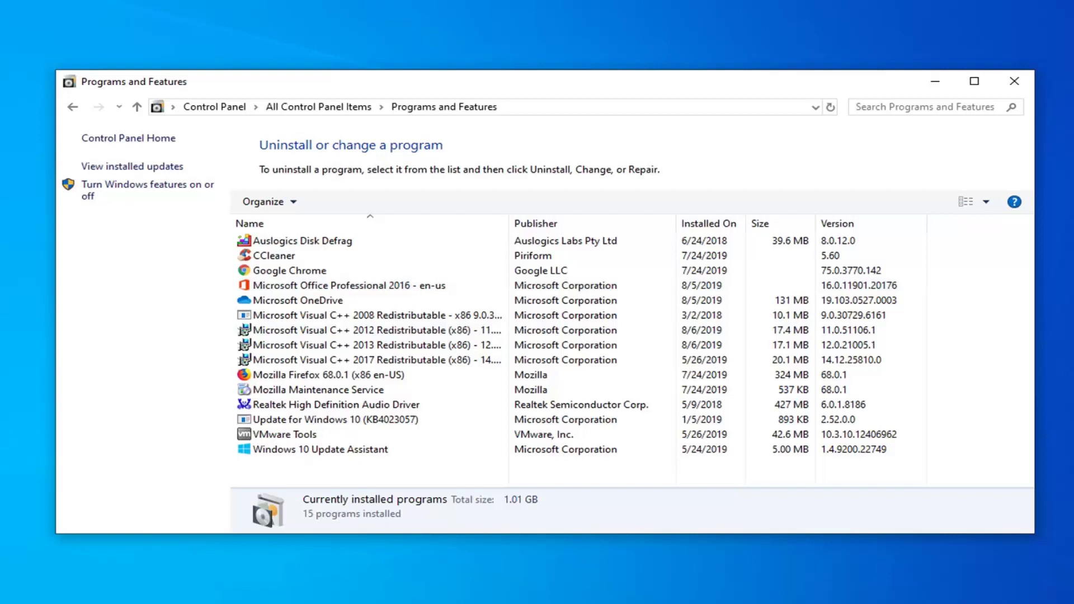
{"action": "left_click", "coordinate": [283, 346]}
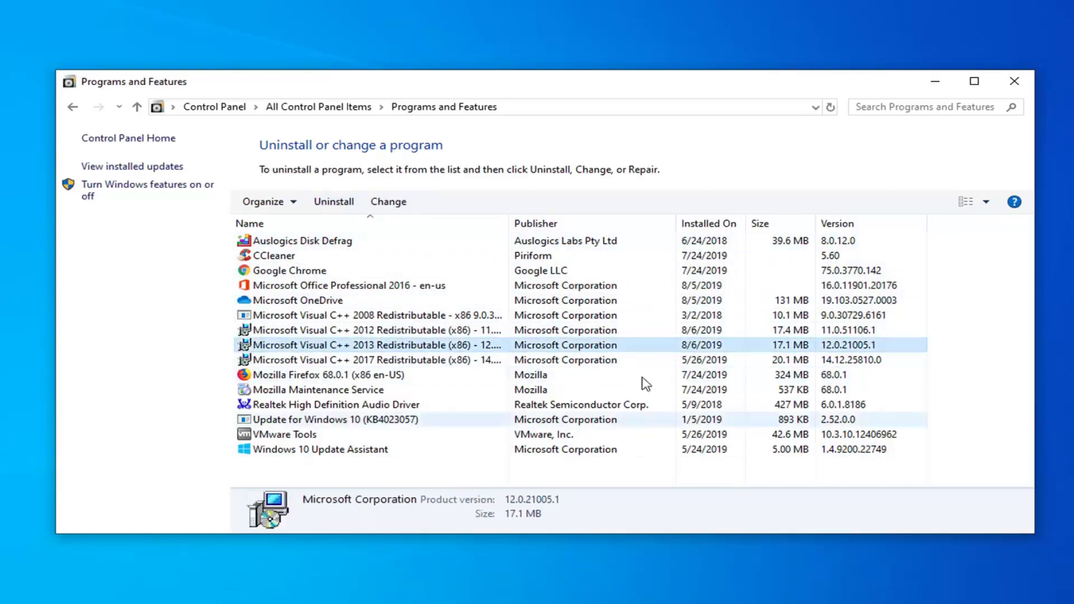
{"action": "left_click", "coordinate": [1014, 81]}
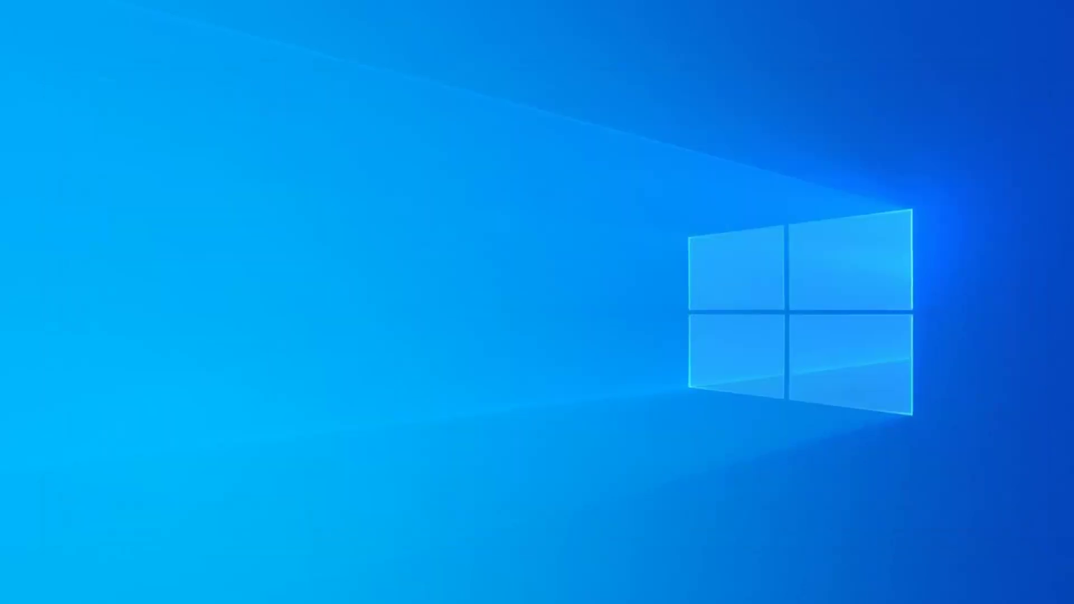
Search 'system restore' to open the System Properties restore point settings.
{"action": "left_click", "coordinate": [9, 601]}
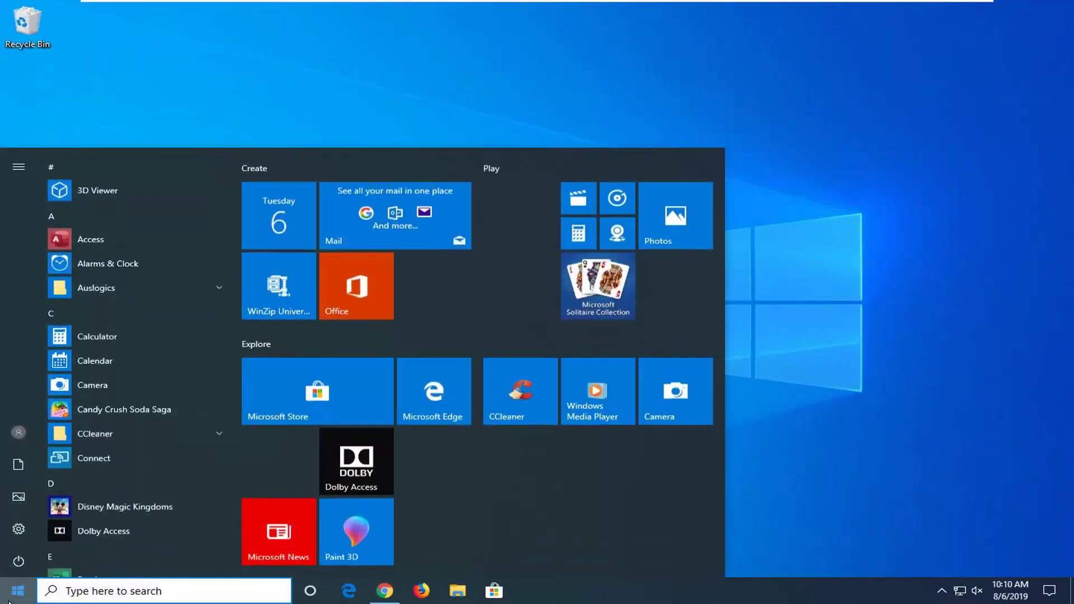
{"action": "type", "text": "system restore"}
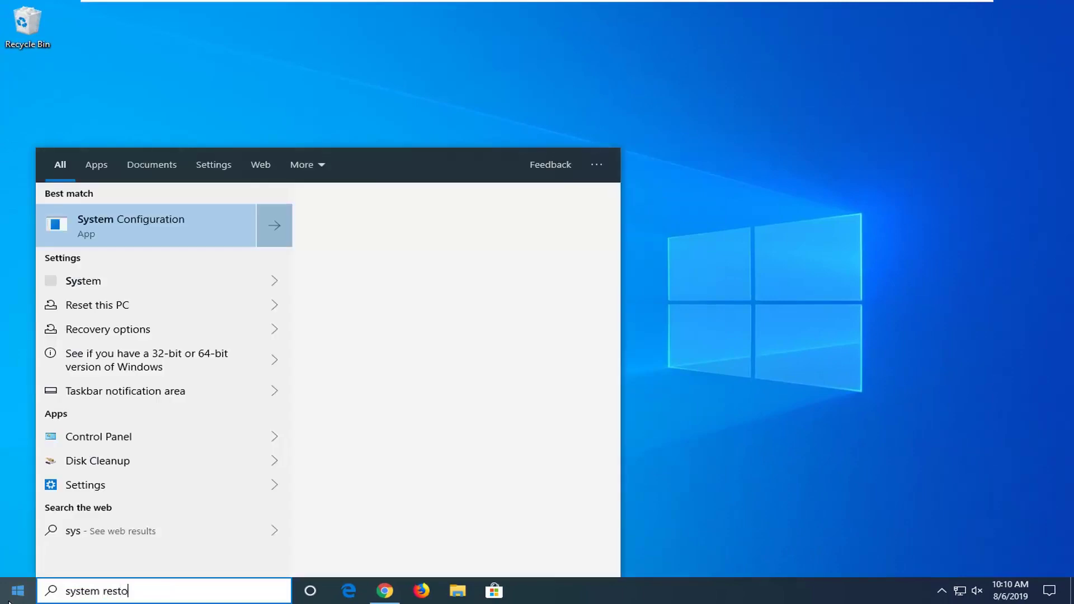
{"action": "left_click", "coordinate": [92, 241]}
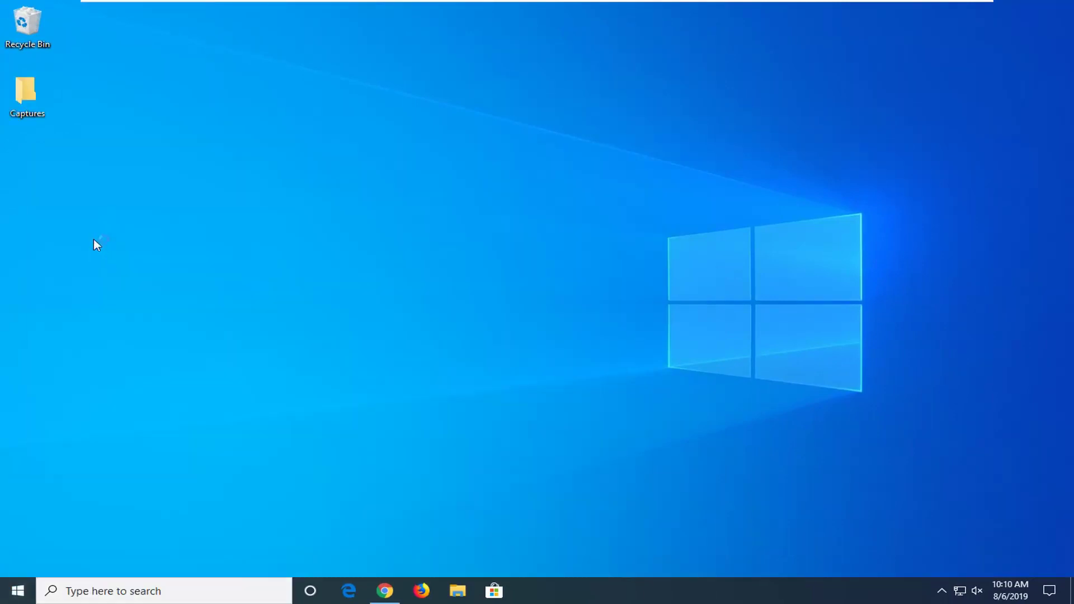
{"action": "left_click_drag", "start_coordinate": [269, 122], "coordinate": [486, 120]}
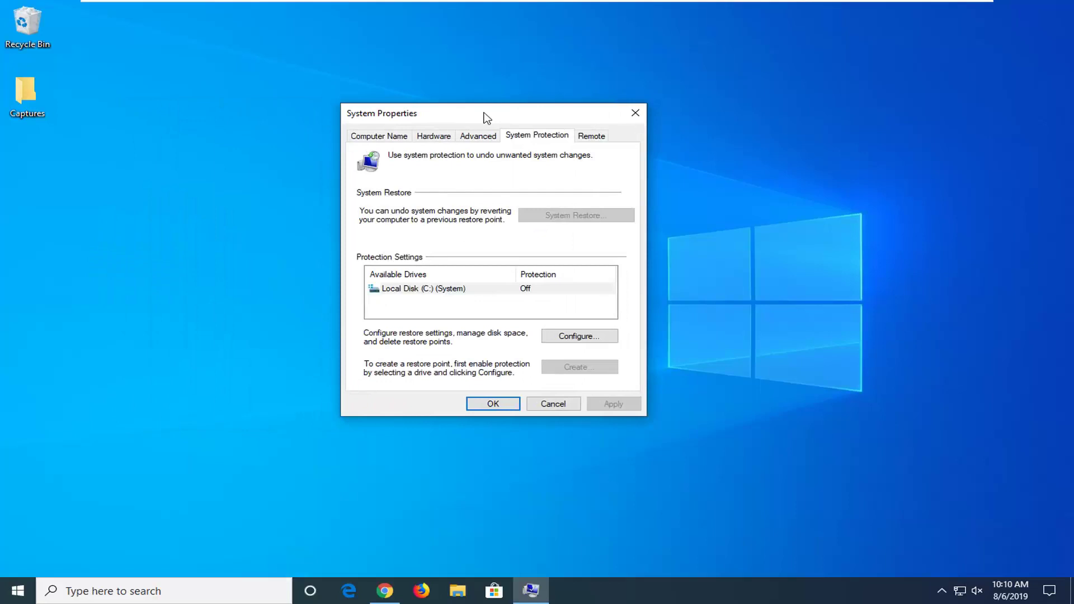
Turn on system protection for Local Disk (C:) and create a restore point named '1'.
{"action": "left_click", "coordinate": [576, 338]}
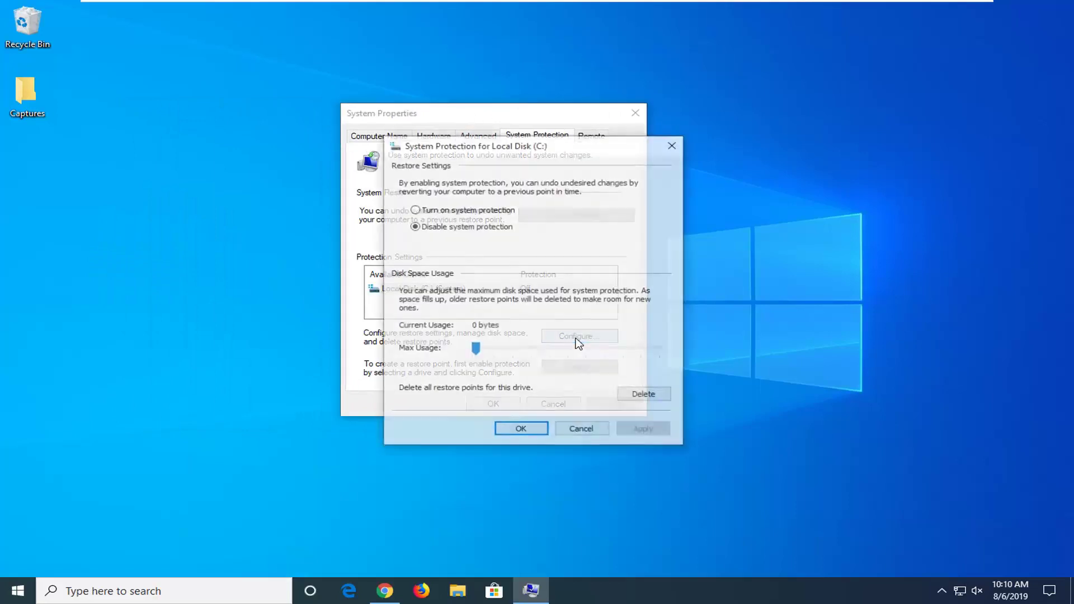
{"action": "left_click", "coordinate": [416, 210]}
{"action": "left_click", "coordinate": [517, 431]}
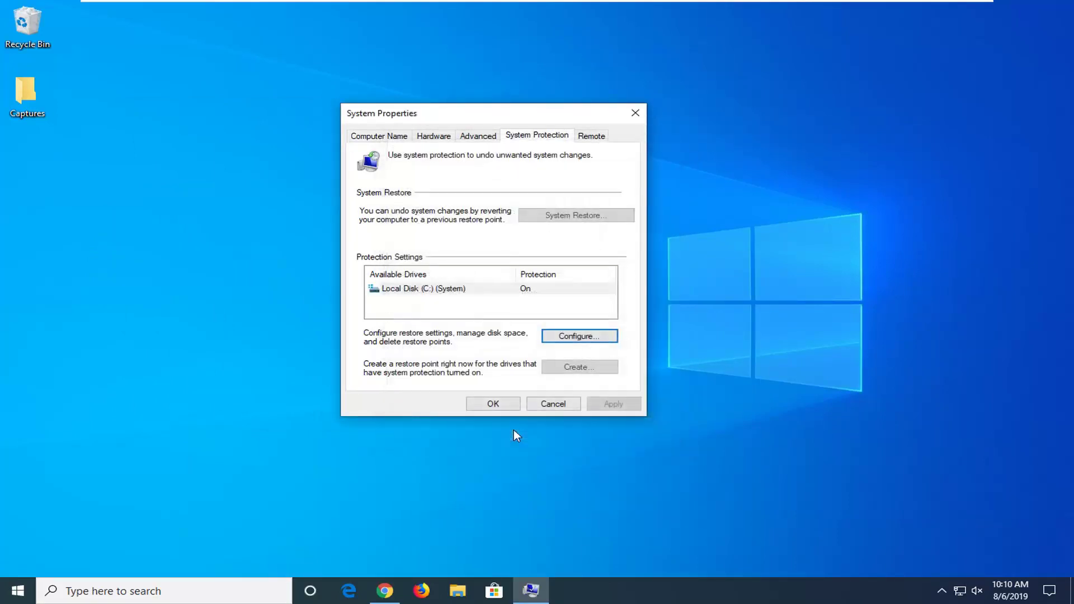
{"action": "left_click", "coordinate": [566, 340]}
{"action": "left_click", "coordinate": [522, 429]}
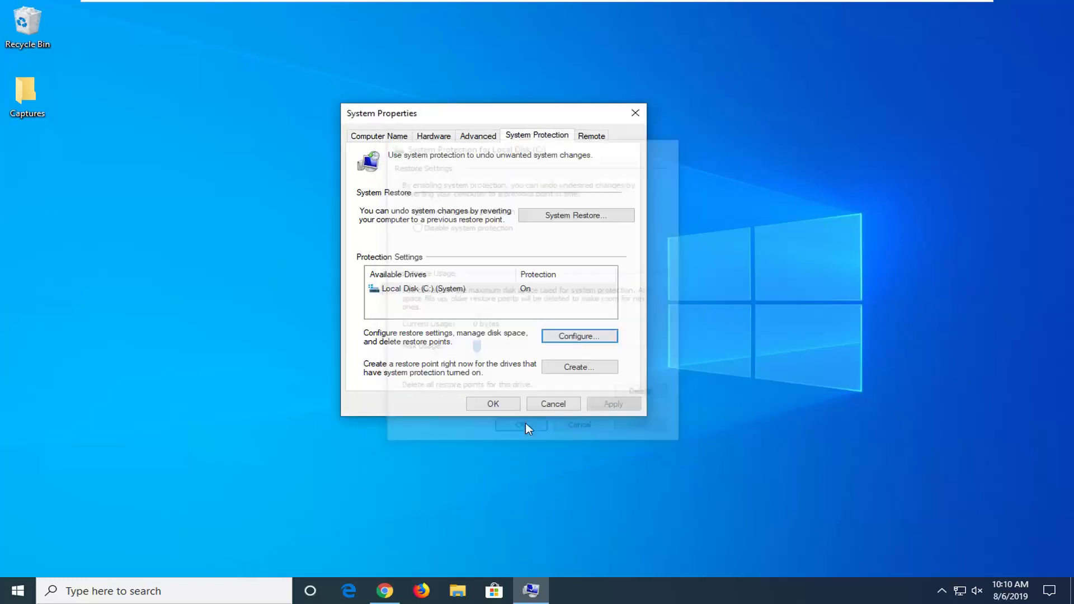
{"action": "left_click", "coordinate": [576, 367]}
{"action": "type", "text": "1"}
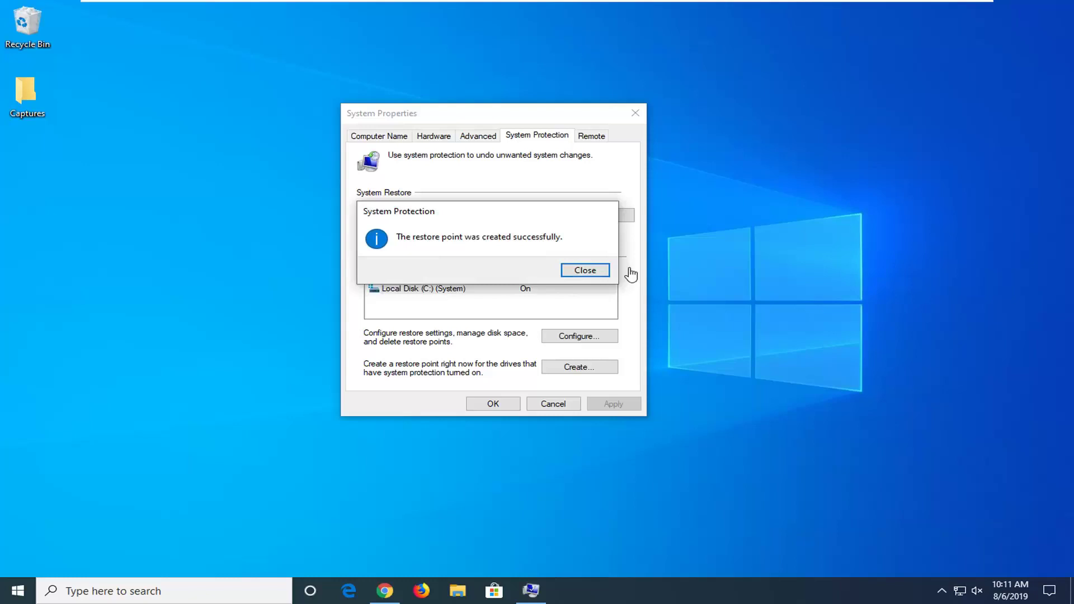
Select the 8/6/2019 10:10:37 AM restore point in System Restore, then cancel and close System Properties.
{"action": "left_click", "coordinate": [566, 272]}
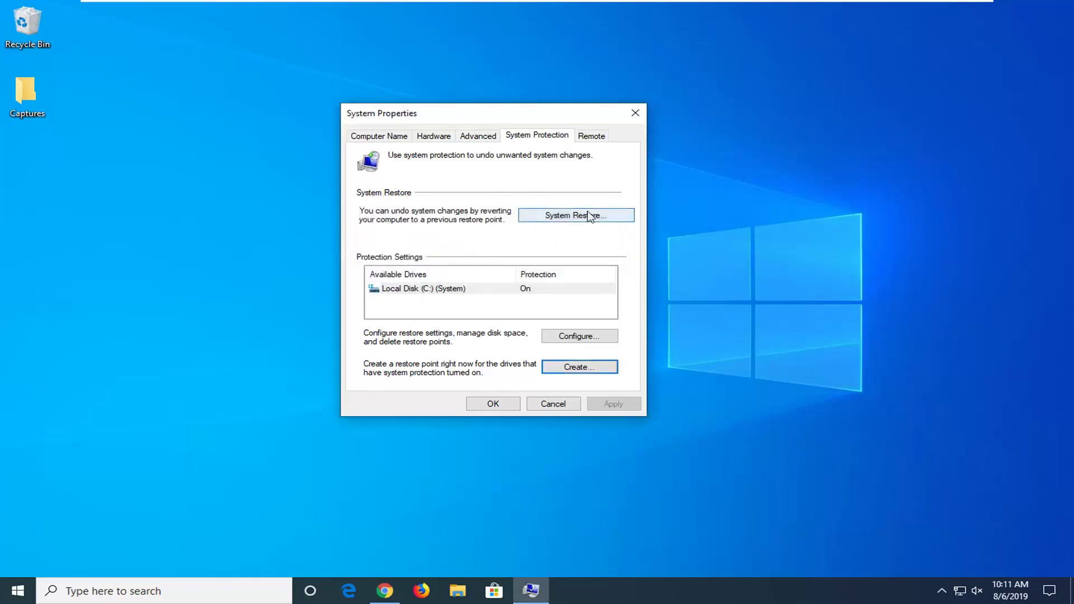
{"action": "left_click", "coordinate": [564, 218]}
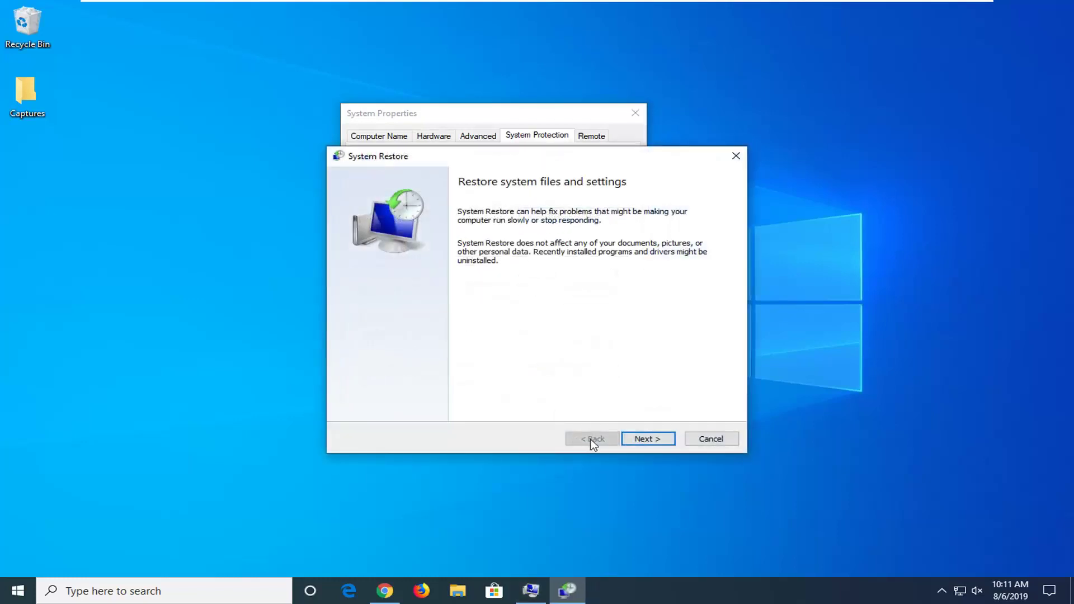
{"action": "left_click", "coordinate": [647, 440]}
{"action": "left_click", "coordinate": [382, 274]}
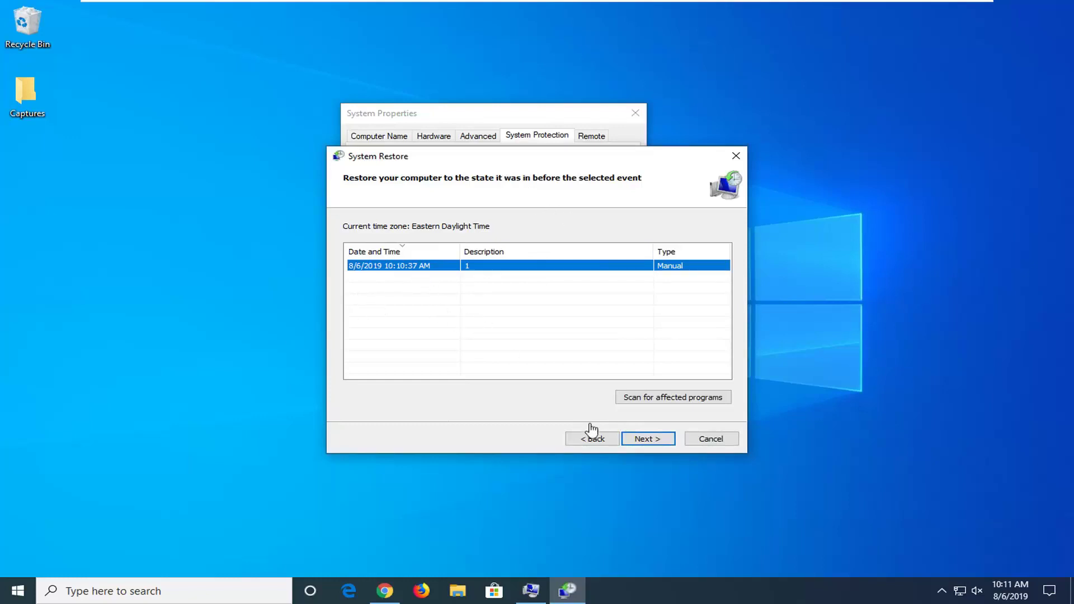
{"action": "left_click", "coordinate": [648, 440]}
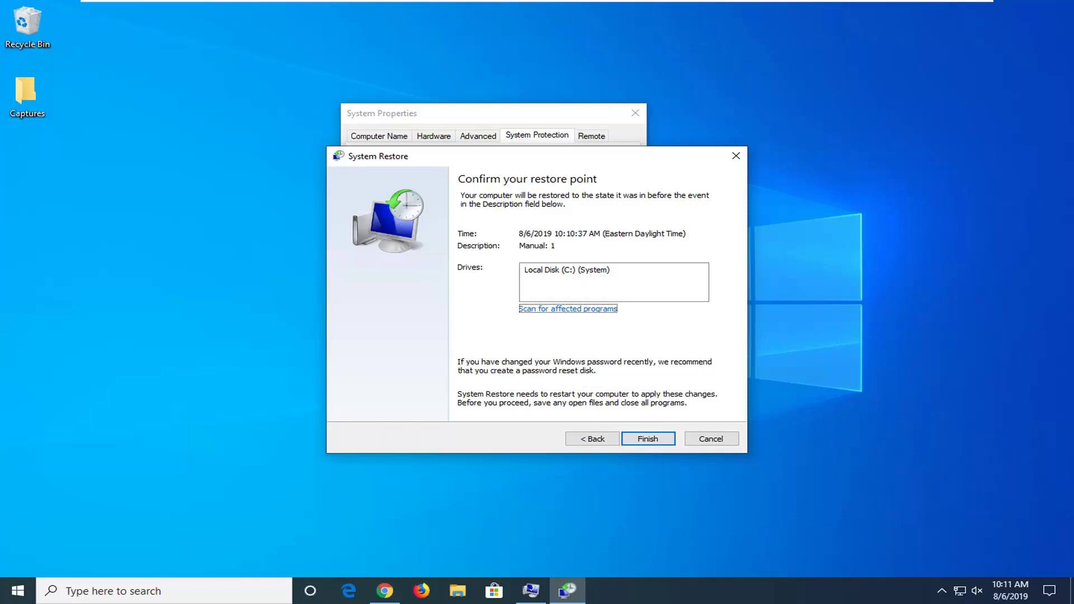
{"action": "left_click", "coordinate": [712, 440]}
{"action": "left_click", "coordinate": [636, 113]}
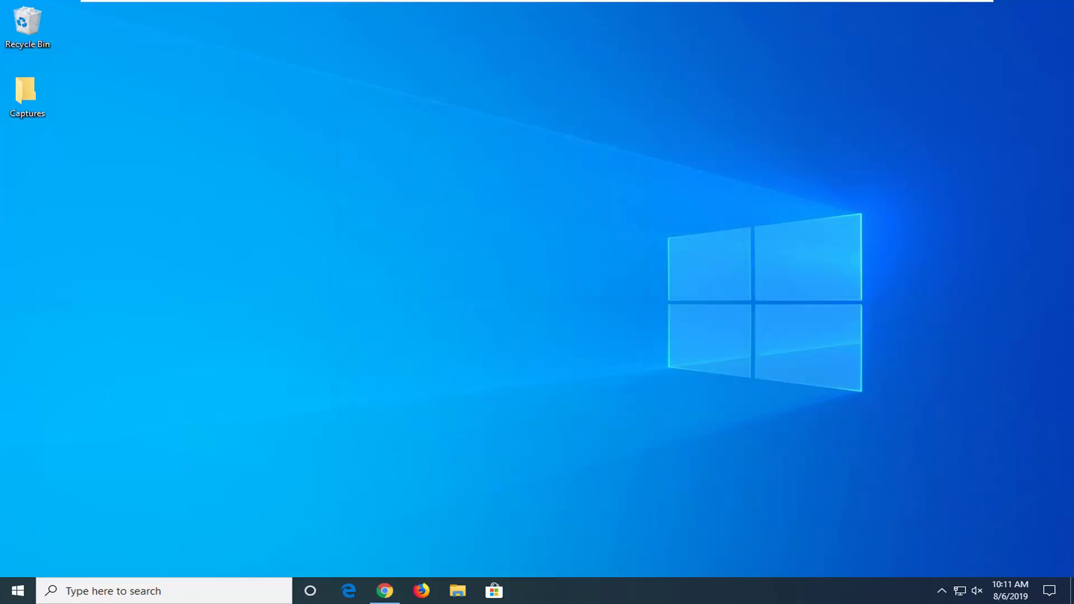